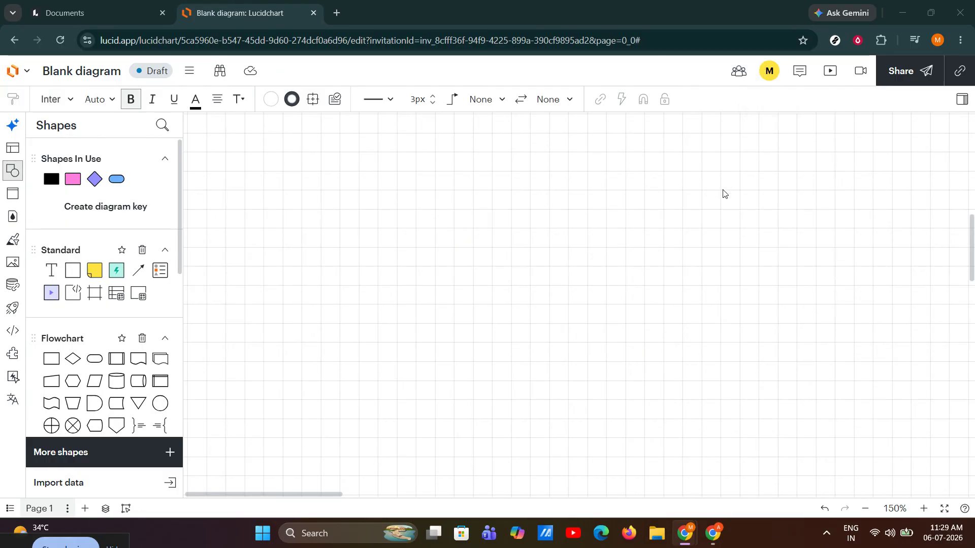
Switch to the Documents home page and look at the options for creating a new blank Lucidchart document
left_click(143, 14)
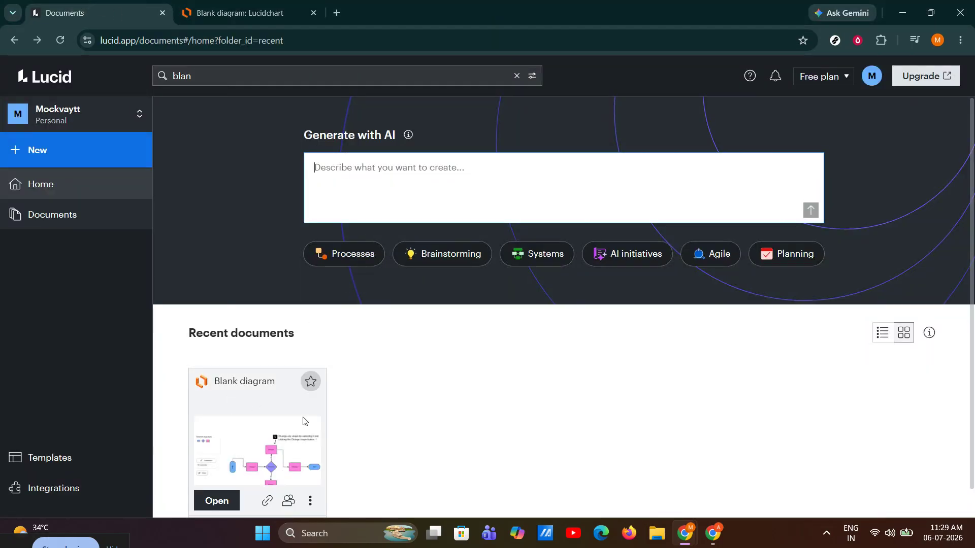
left_click(113, 156)
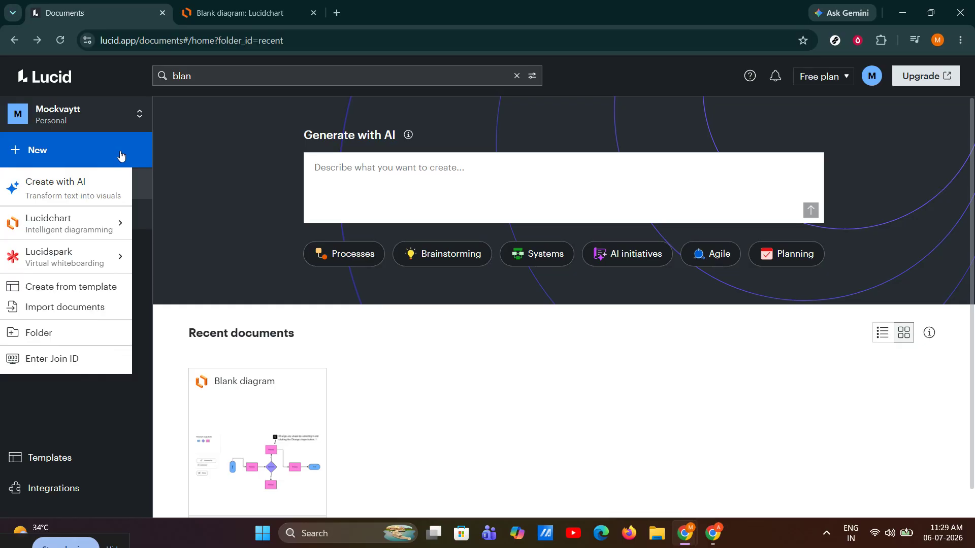
mouse_move(111, 238)
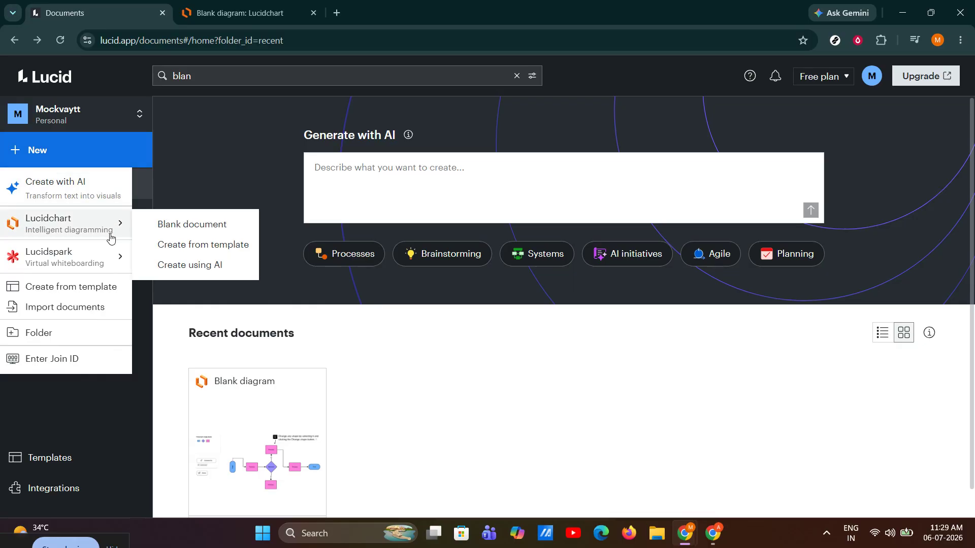
left_click(166, 228)
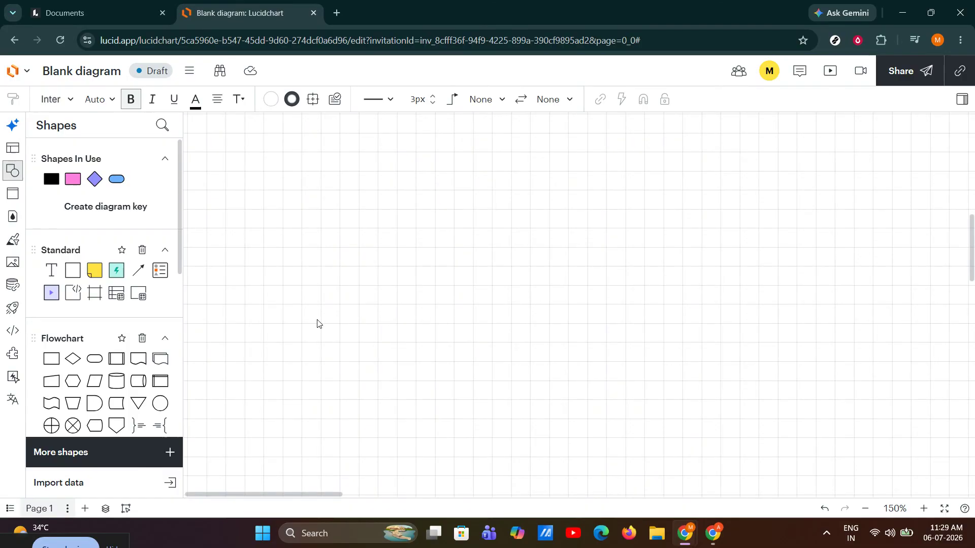
Add the Tables library from the standard shape libraries to the diagram's shapes and remove the Containers library
scroll(142, 325, "down", 5)
scroll(142, 335, "up", 5)
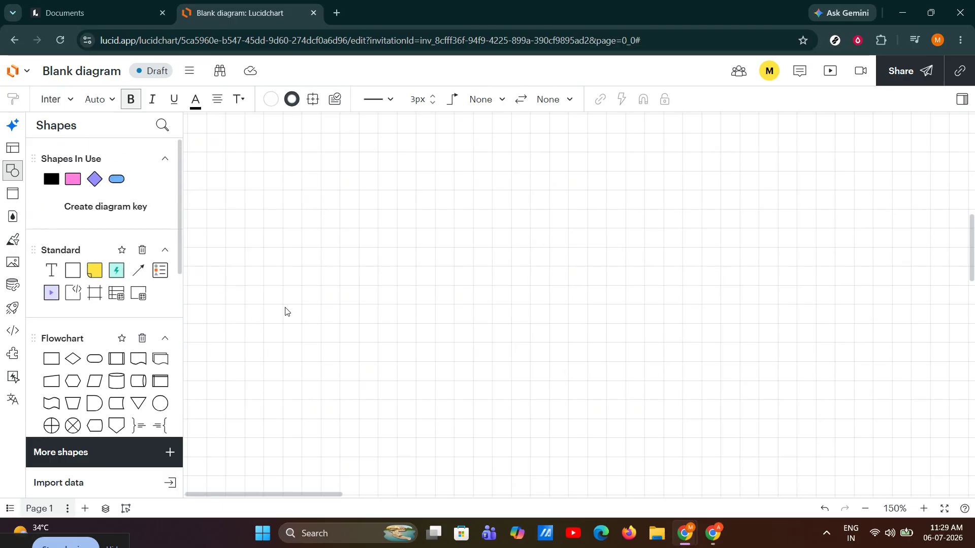
left_click(103, 460)
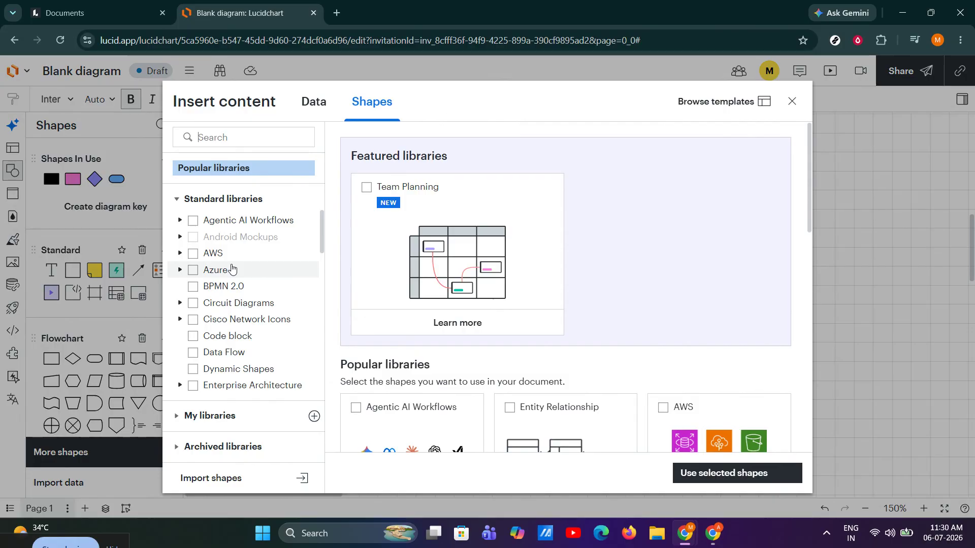
scroll(232, 269, "down", 3)
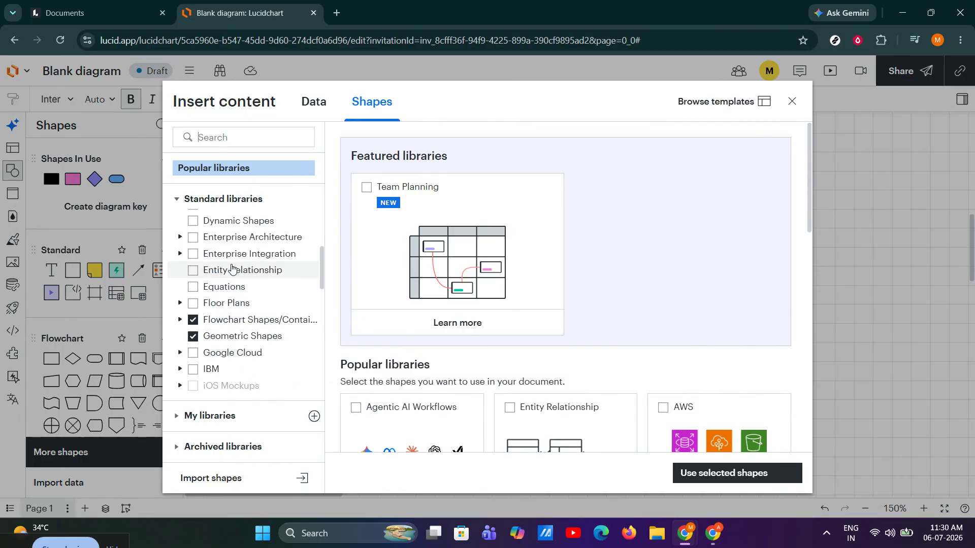
scroll(231, 268, "down", 3)
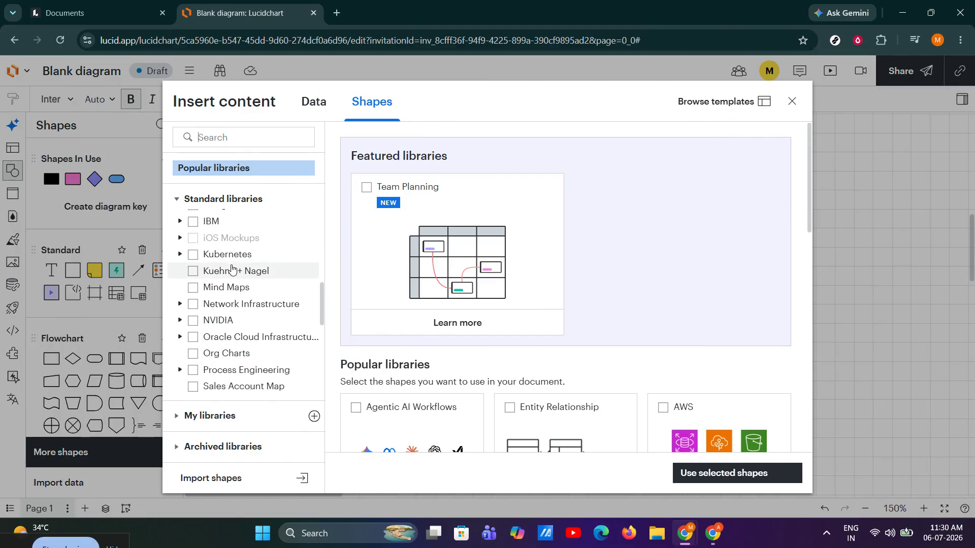
scroll(232, 269, "down", 5)
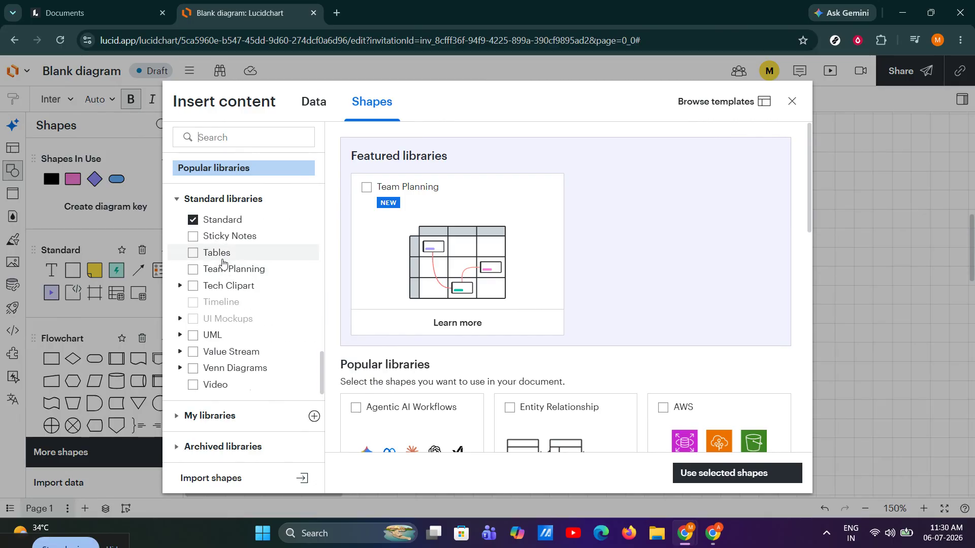
left_click(193, 253)
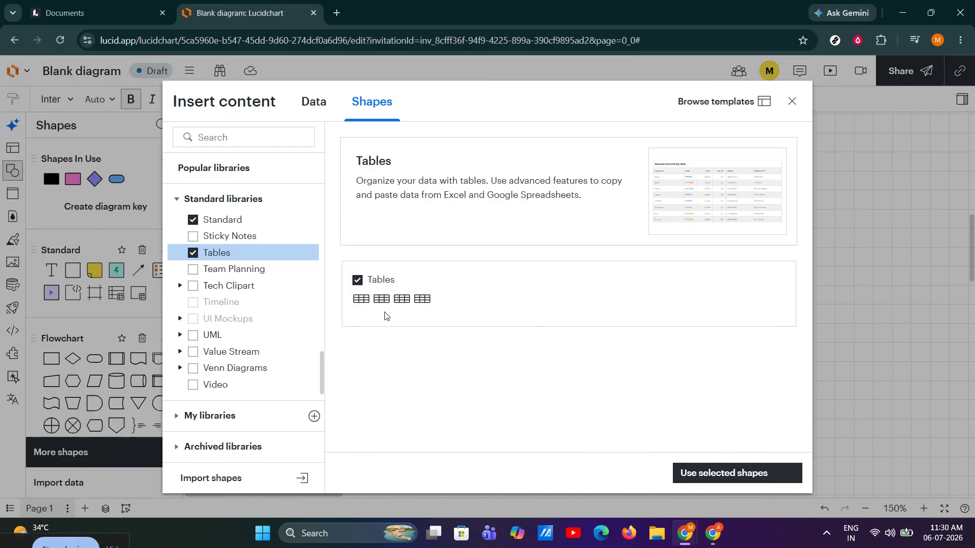
left_click(746, 475)
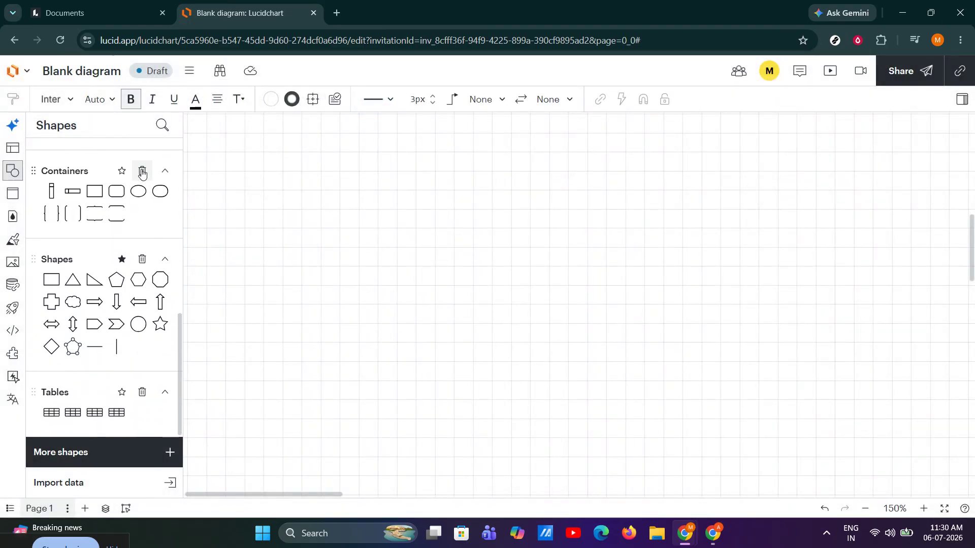
left_click(142, 173)
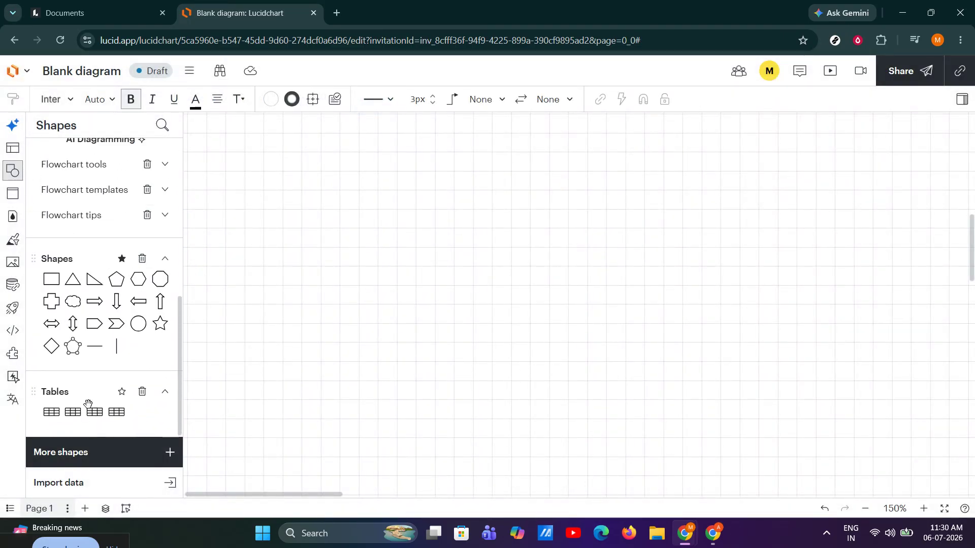
Place a Table with Header from the Tables library in the middle of the empty canvas
mouse_move(56, 413)
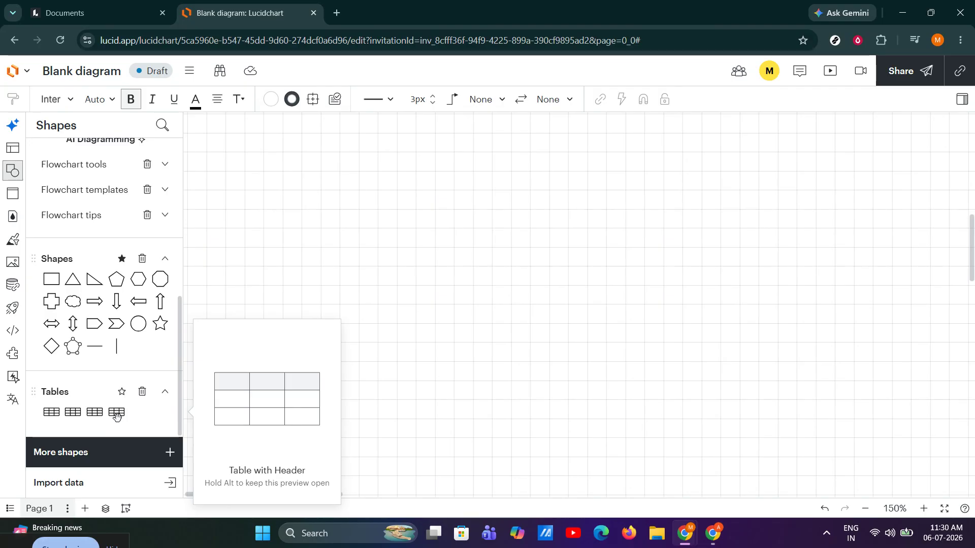
left_click_drag(116, 415, 439, 272)
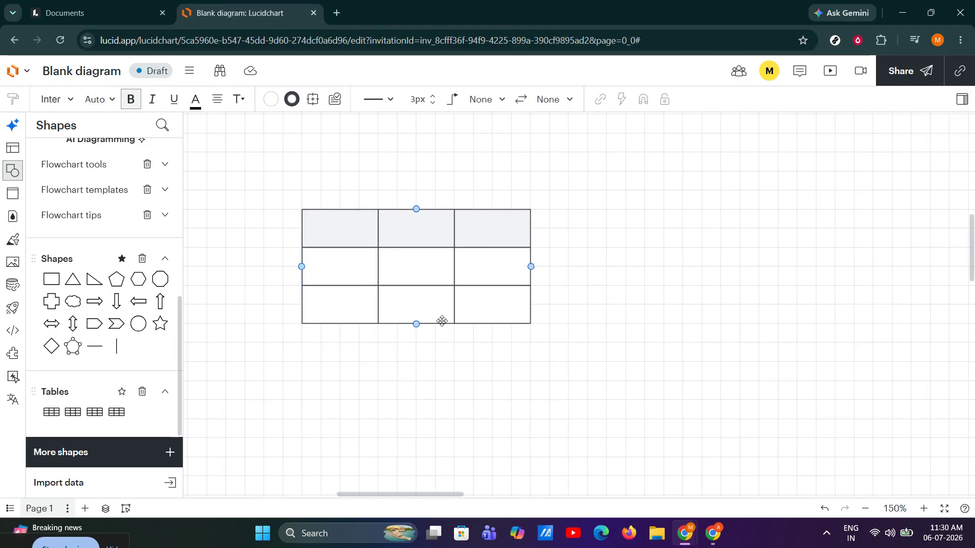
left_click(533, 370)
Enlarge the table from its lower-right corner to about 17 by 8 grid squares
left_click(457, 297)
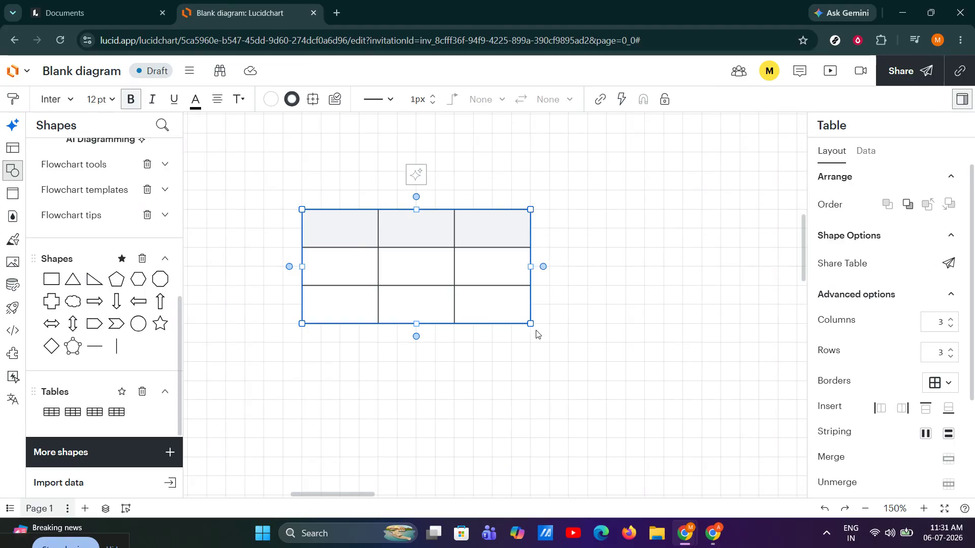
left_click_drag(531, 324, 633, 373)
left_click(690, 284)
Set the table to 4 columns and 5 rows, undoing the extra fifth column
left_click(543, 276)
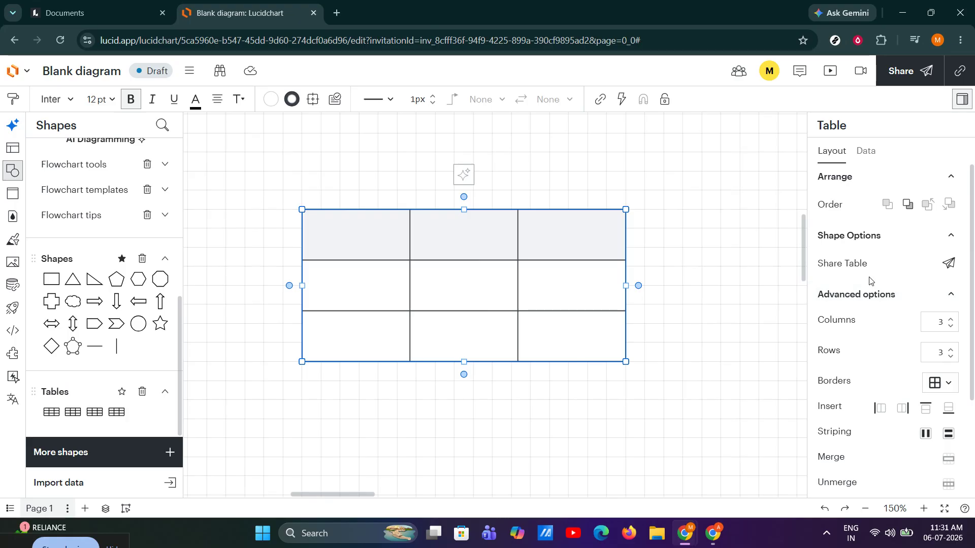
scroll(870, 279, "down", 3)
scroll(870, 280, "up", 3)
left_click(951, 319)
left_click(951, 349)
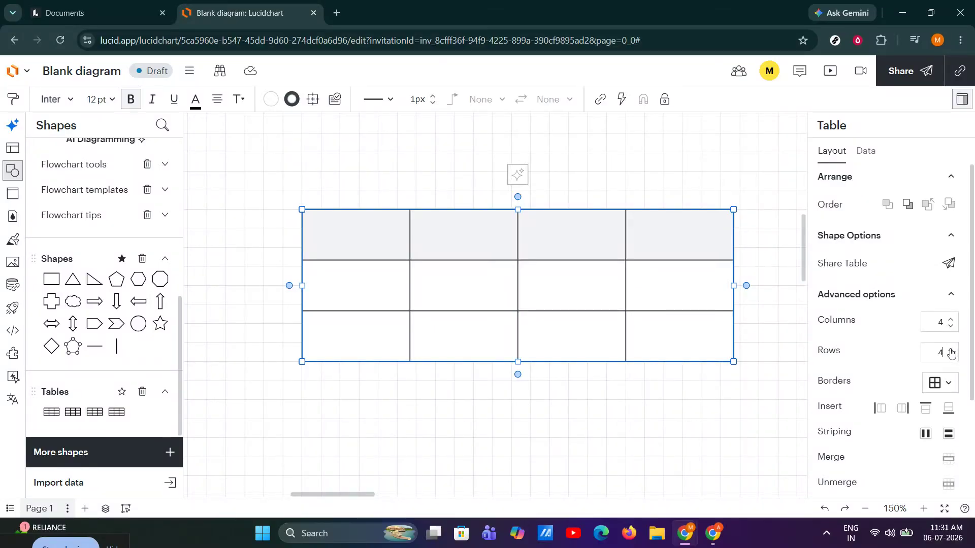
left_click(951, 349)
left_click(951, 318)
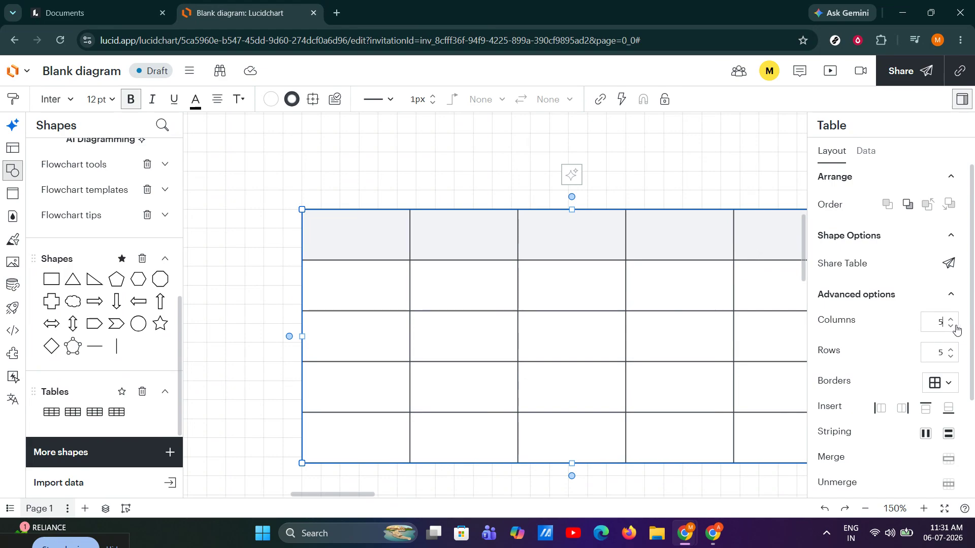
key("ctrl+z")
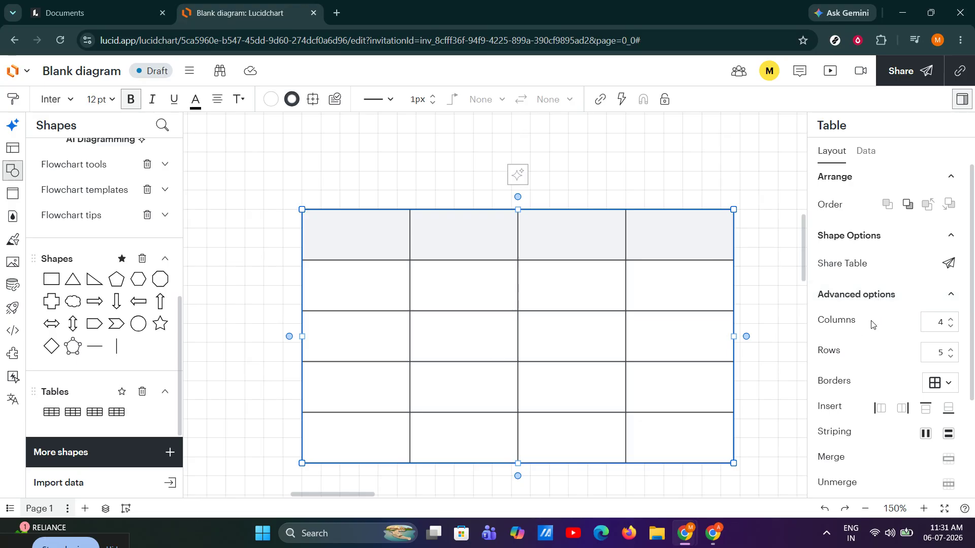
Move the whole table about one grid square left and two grid squares up
left_click(599, 198)
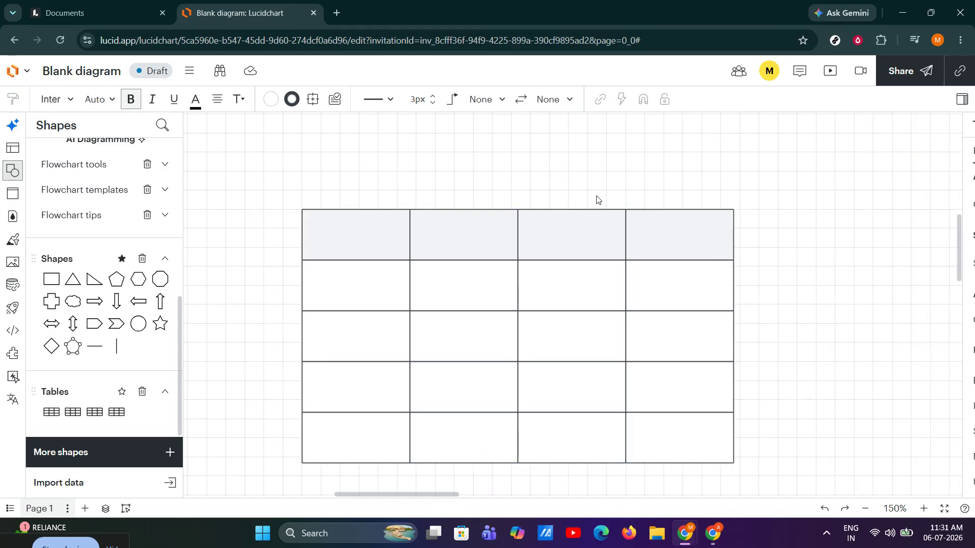
left_click(560, 289)
left_click_drag(558, 293, 531, 255)
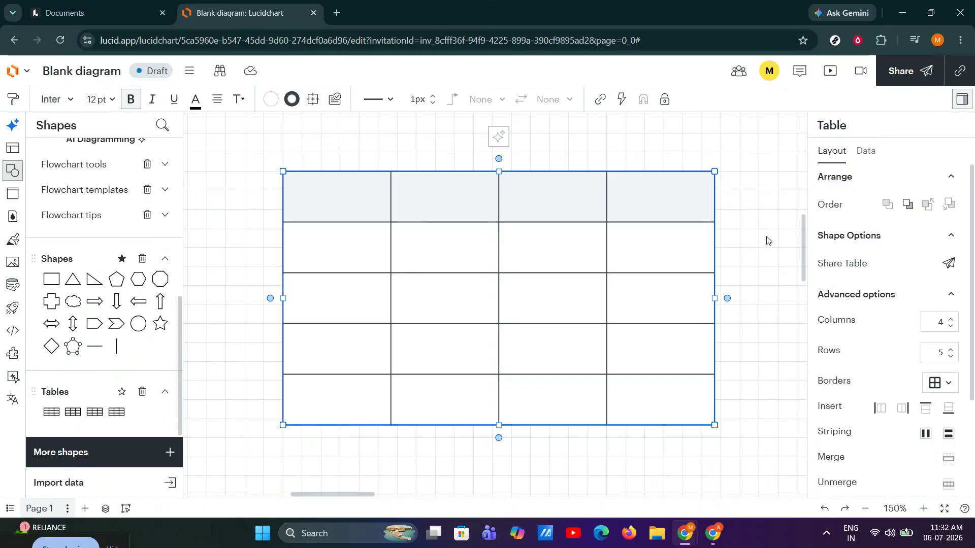
Step through the table cells one by one from the first header cell to the first cell of the third row
double_click(359, 200)
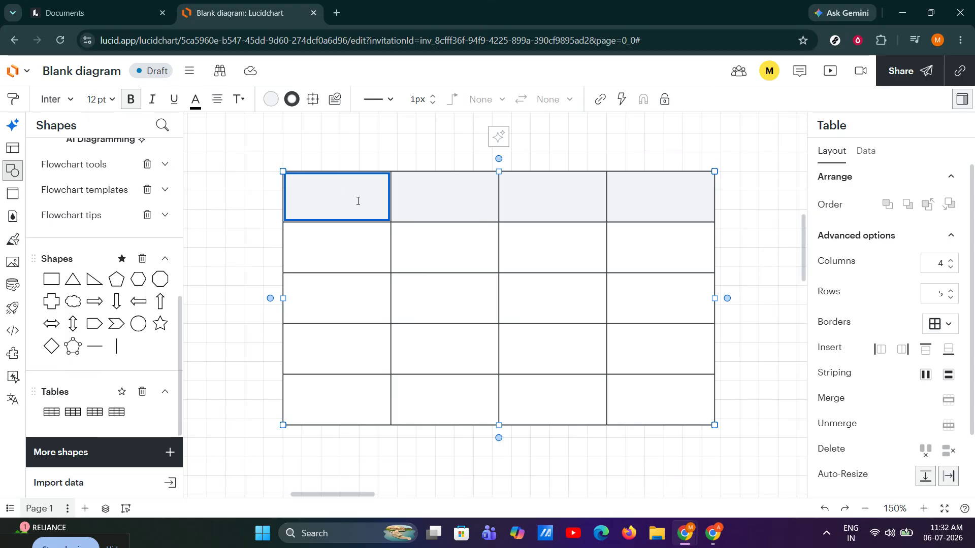
key("Tab")
key("Tab")
key("Tab")
key("Tab")
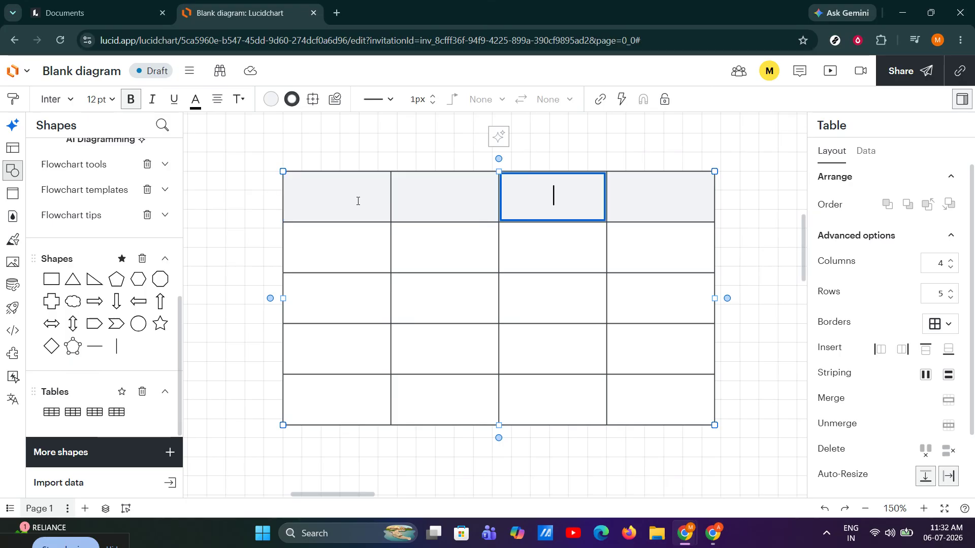
key("Tab")
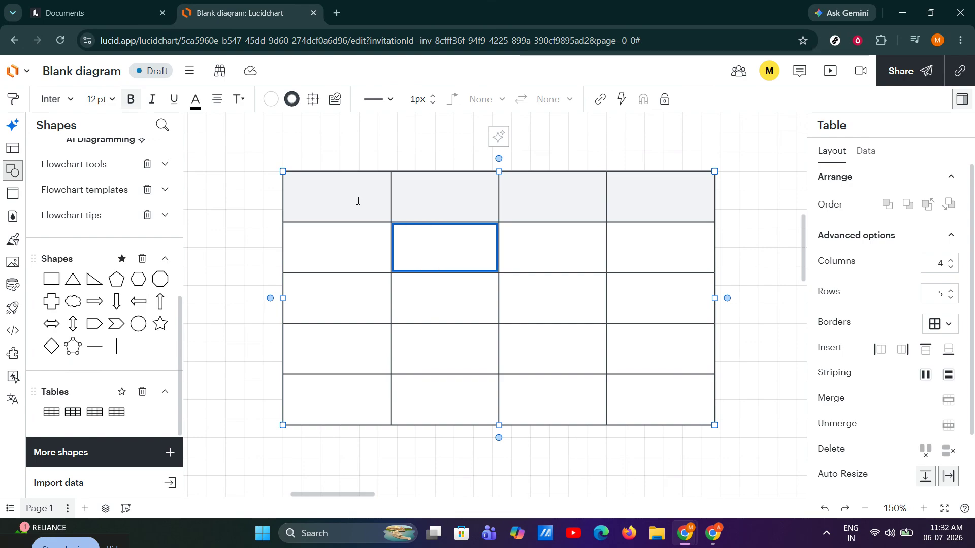
key("Tab")
key("Tab")
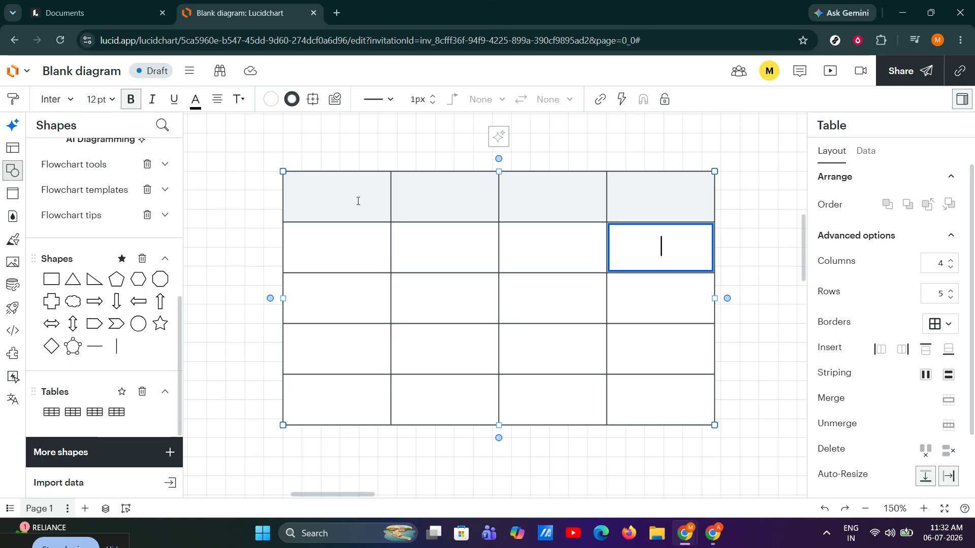
key("Tab")
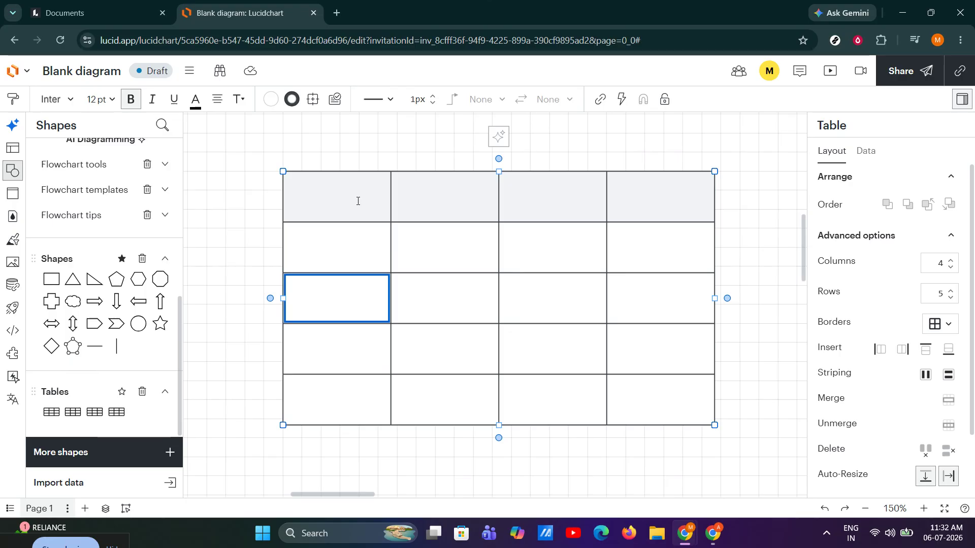
Enter "Text" in the first header cell of the table
left_click(359, 189)
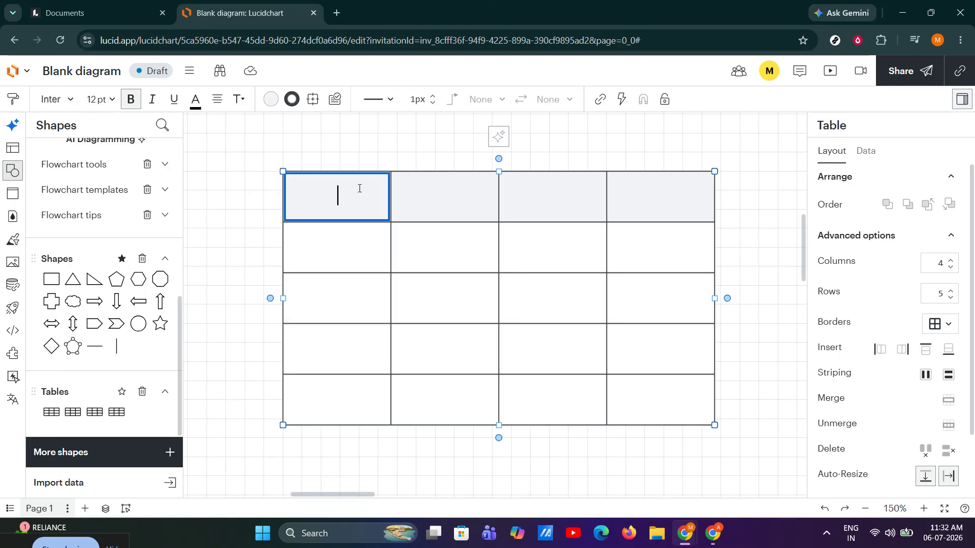
type("Text")
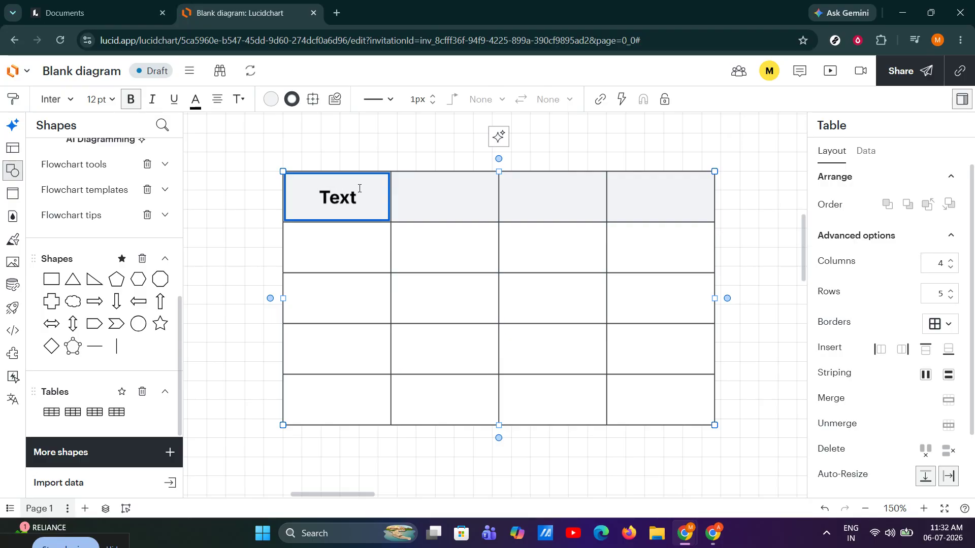
Try bold and italic formatting on the word in the first header cell, restoring the original style and deselecting the table
left_click(130, 101)
left_click(348, 198)
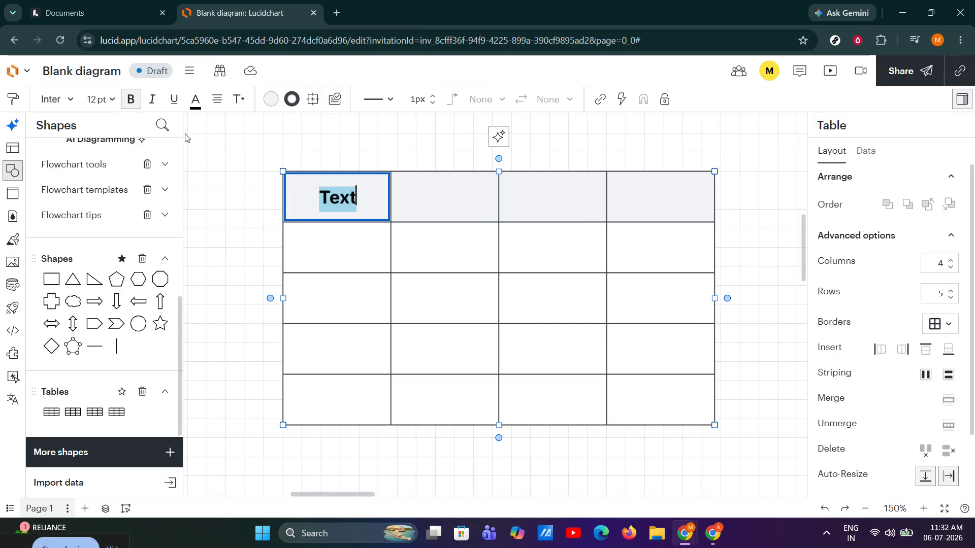
left_click(131, 104)
left_click(131, 105)
left_click(151, 99)
left_click(152, 99)
left_click(258, 179)
left_click(299, 321)
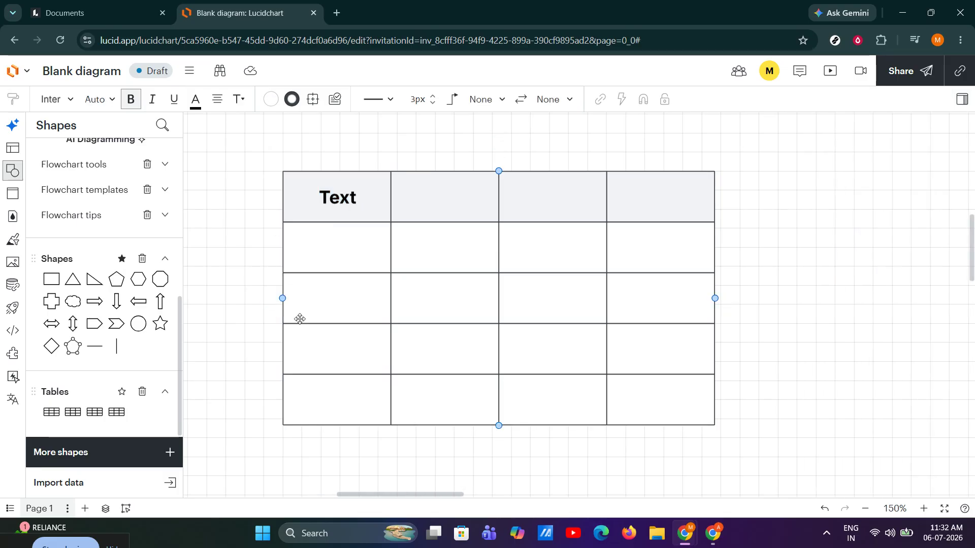